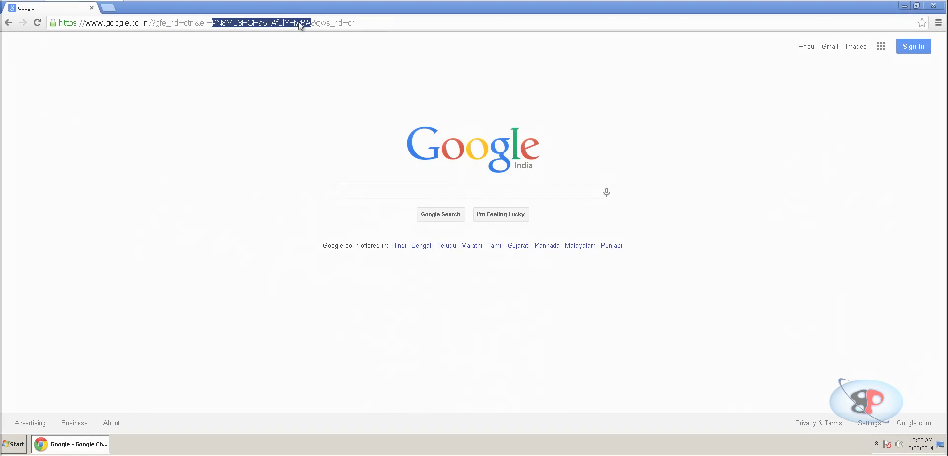
Go to the mover.io website from the browser address bar.
click(380, 18)
click(381, 17)
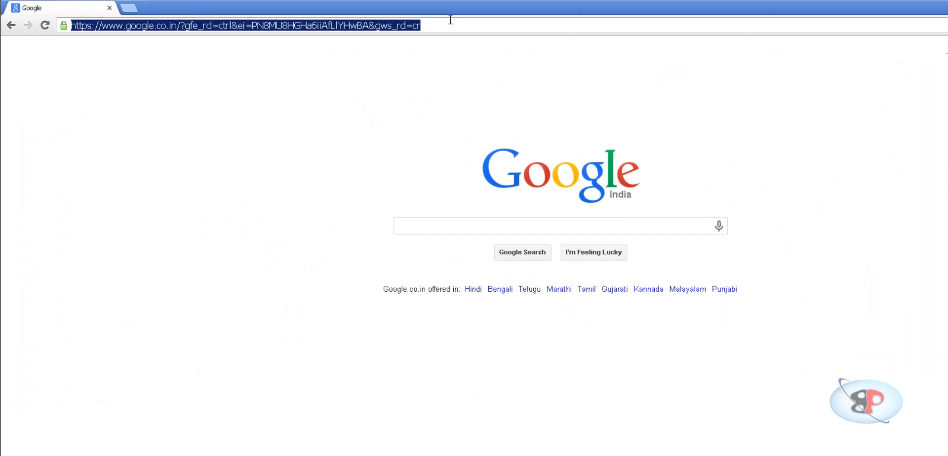
text(mover.io)
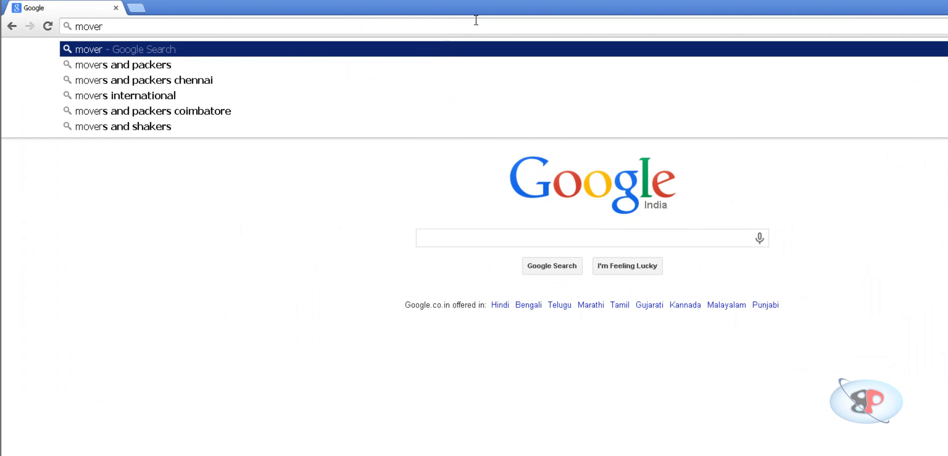
key(Return)
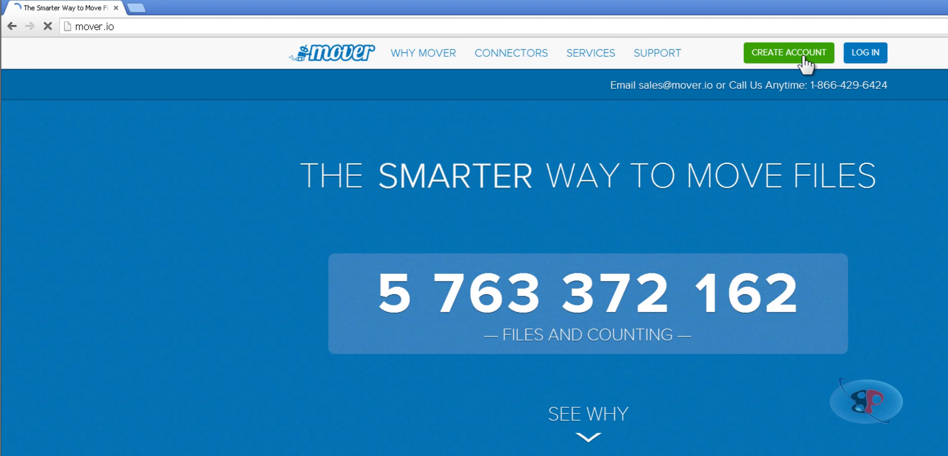
Log in to Mover.io with the account e-mail and password.
click(865, 60)
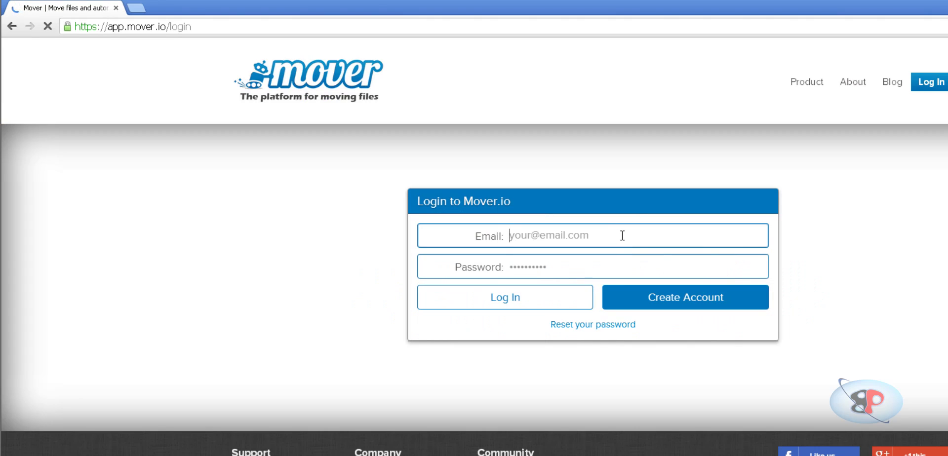
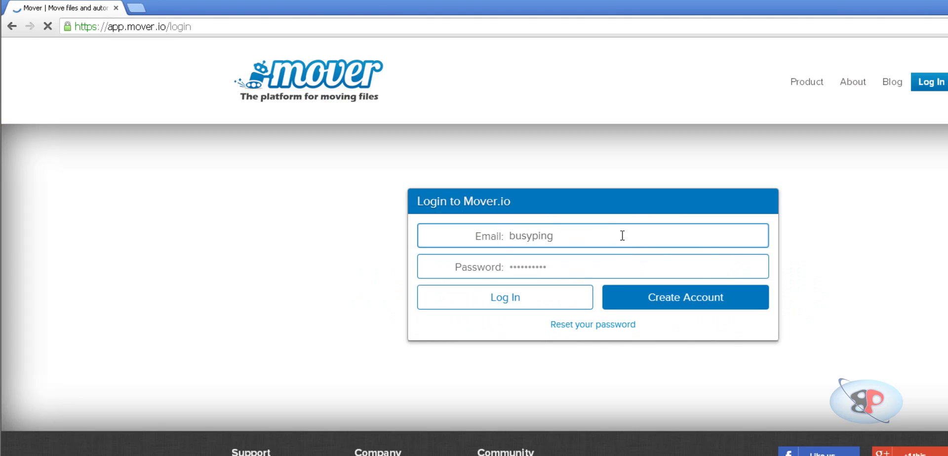
key(Tab)
text(*********)
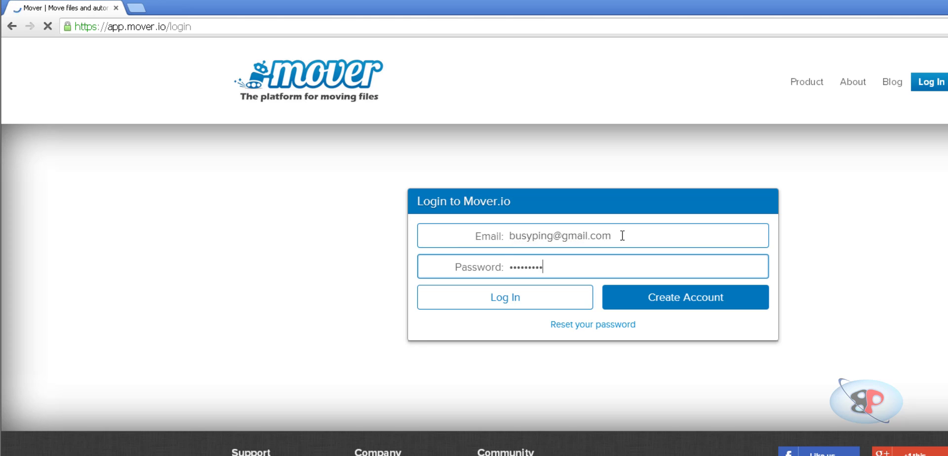
click(495, 296)
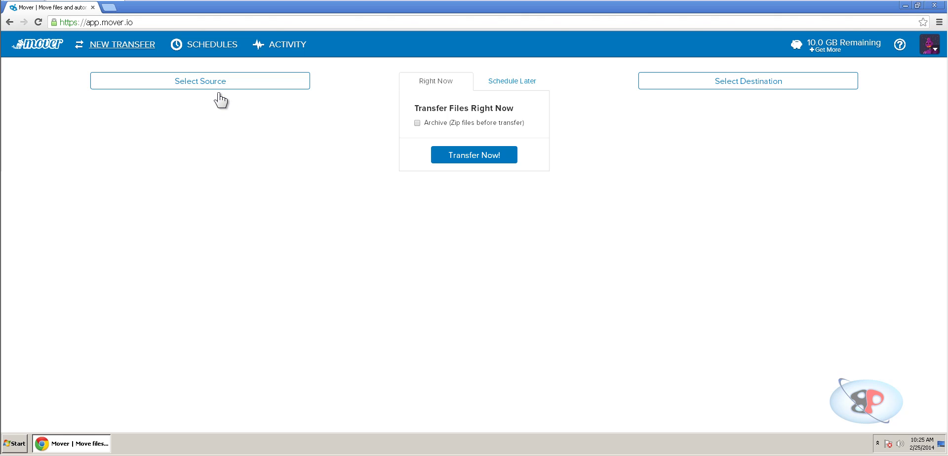
Start adding a new SkyDrive connector as the transfer source.
click(195, 80)
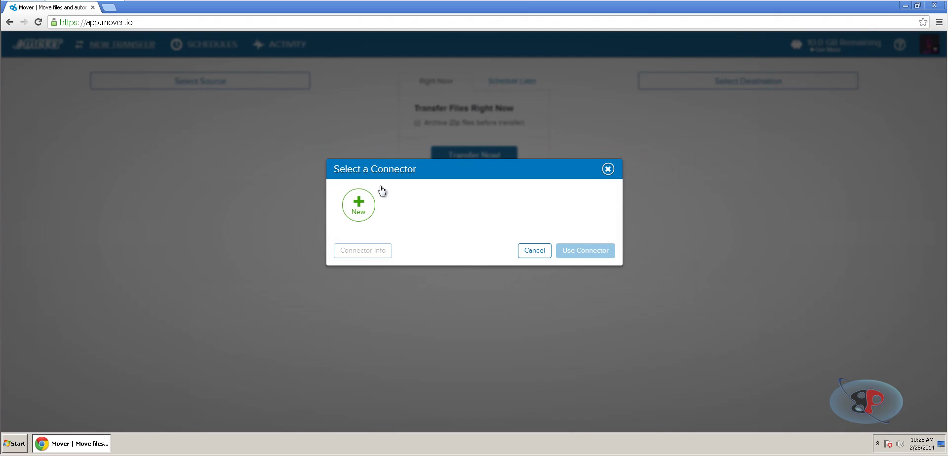
click(359, 216)
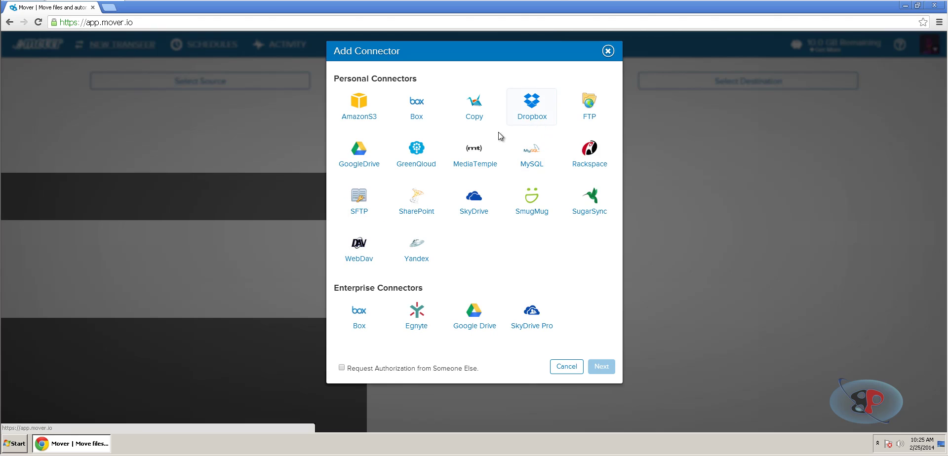
click(475, 212)
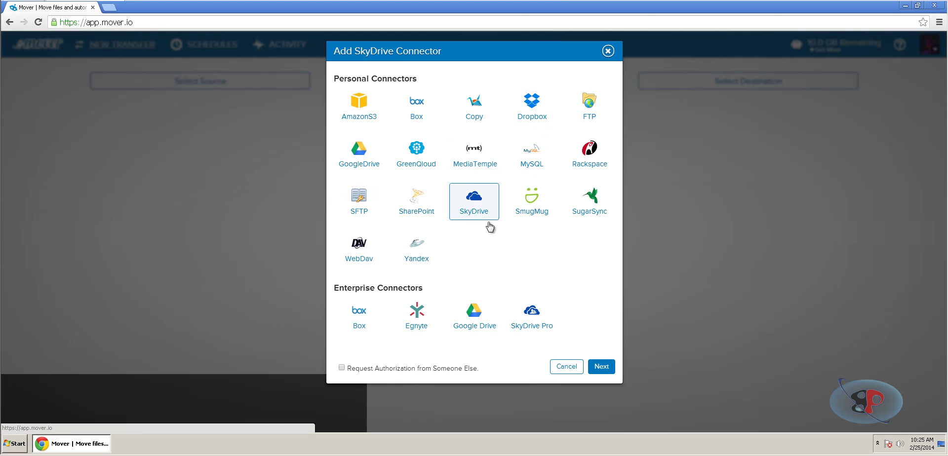
click(600, 366)
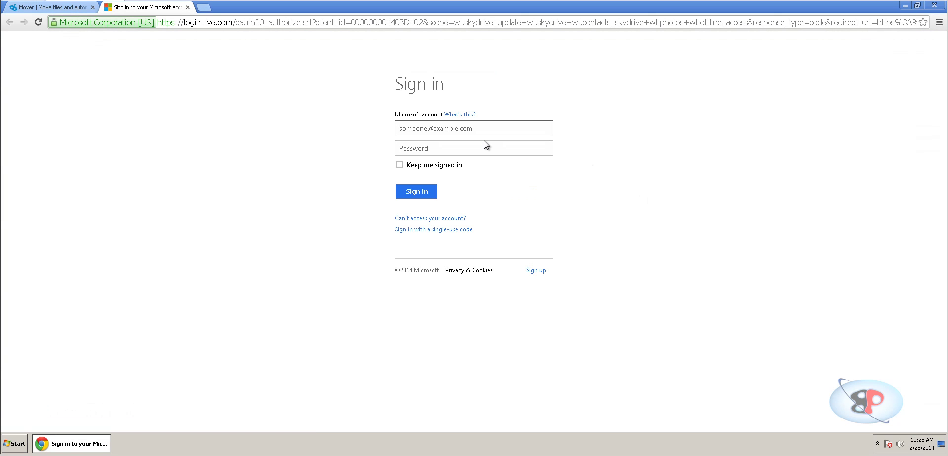
Authorize SkyDrive by signing in with the Microsoft account e-mail and password.
key(Tab)
text(••••••••••)
click(427, 196)
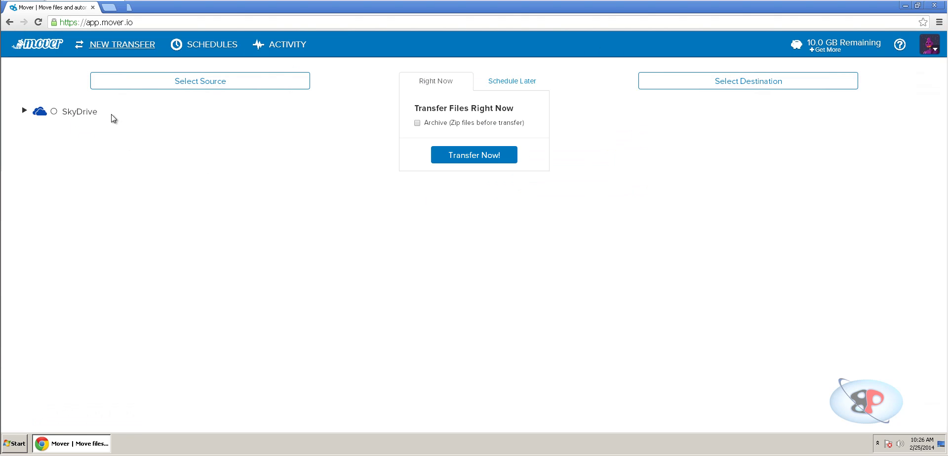
Add a new GoogleDrive connector with its default name as the destination.
click(750, 87)
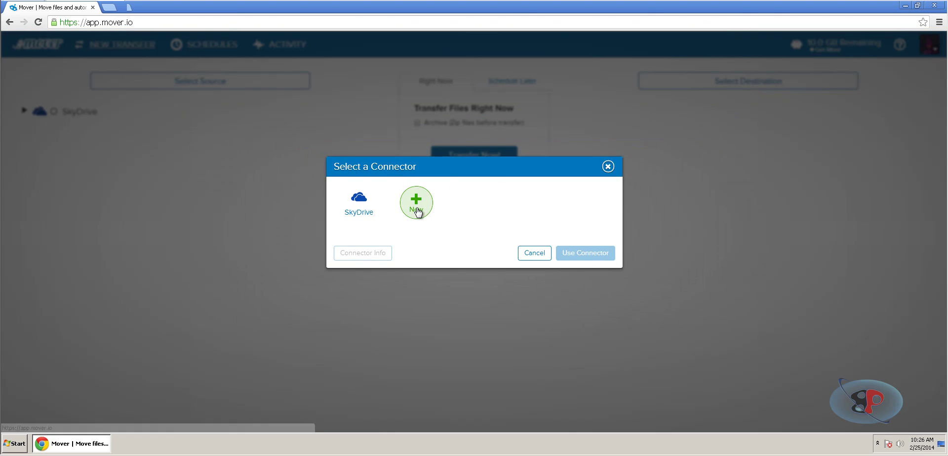
click(416, 207)
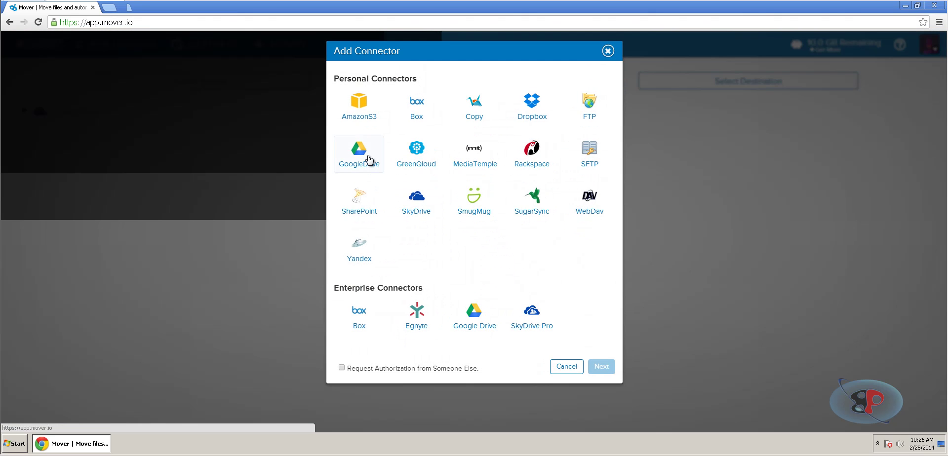
click(369, 159)
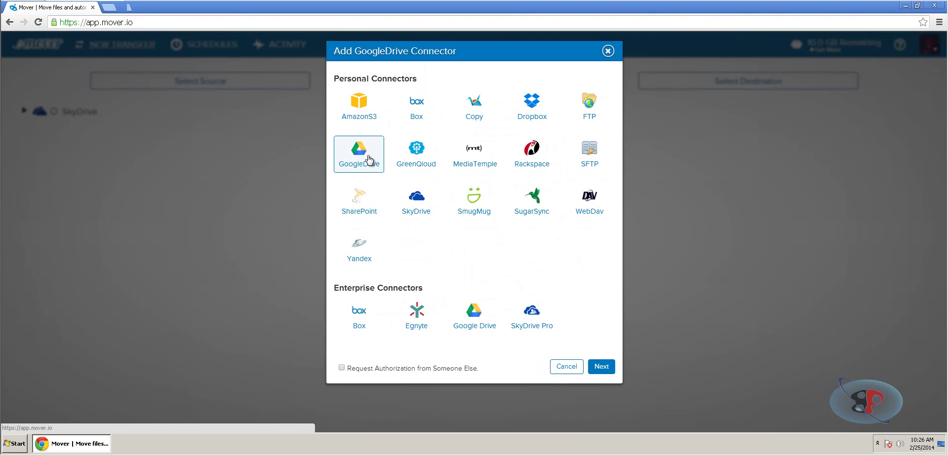
click(605, 373)
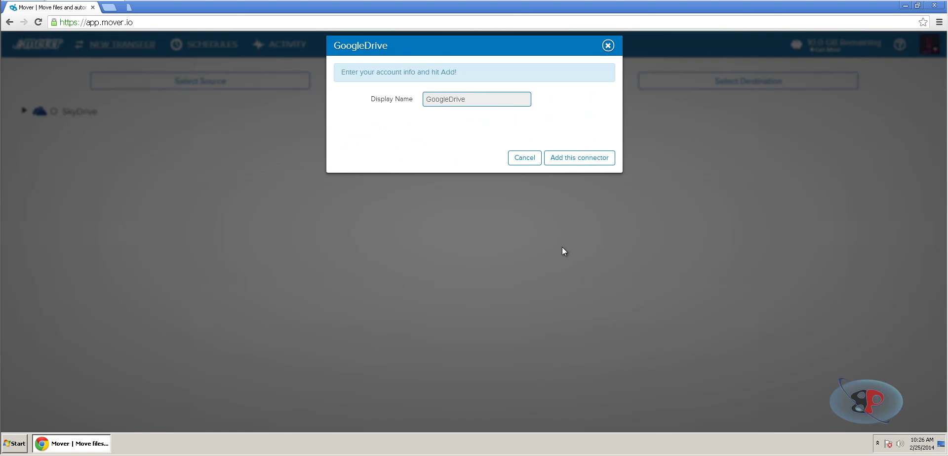
click(593, 162)
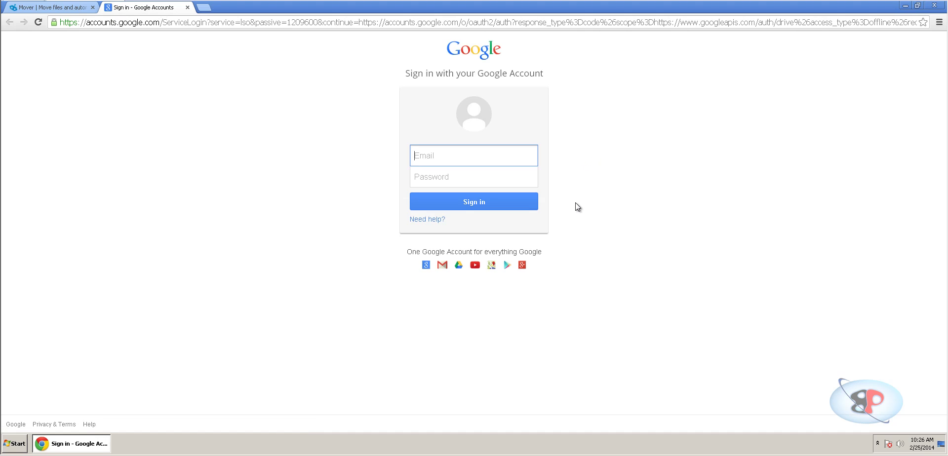
Sign in to the Google account, fixing the e-mail typo, and grant Mover access.
key(Tab)
text(•••••••••)
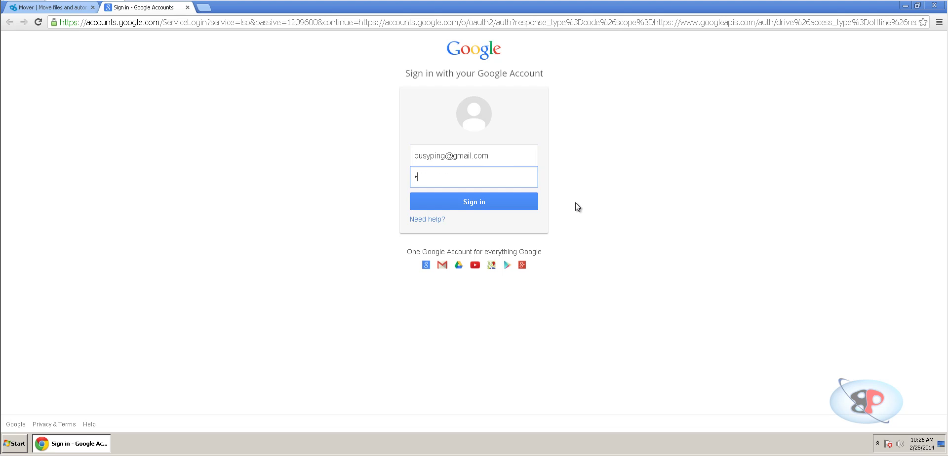
click(483, 207)
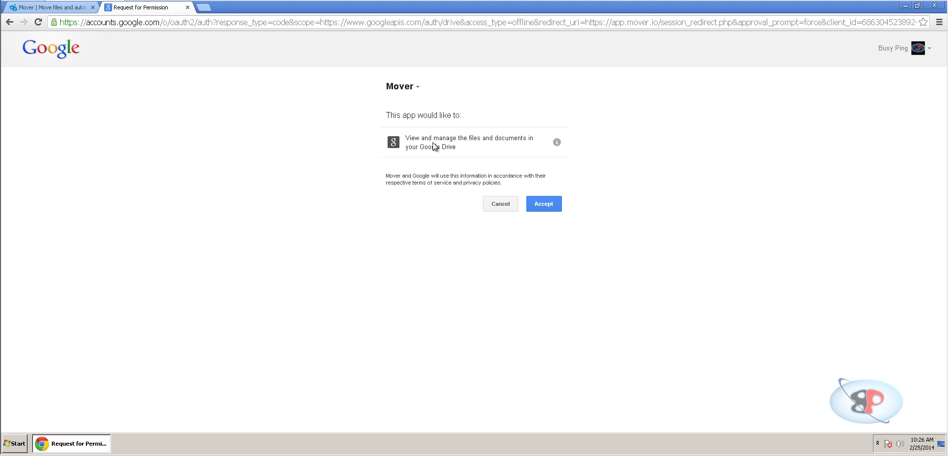
click(543, 209)
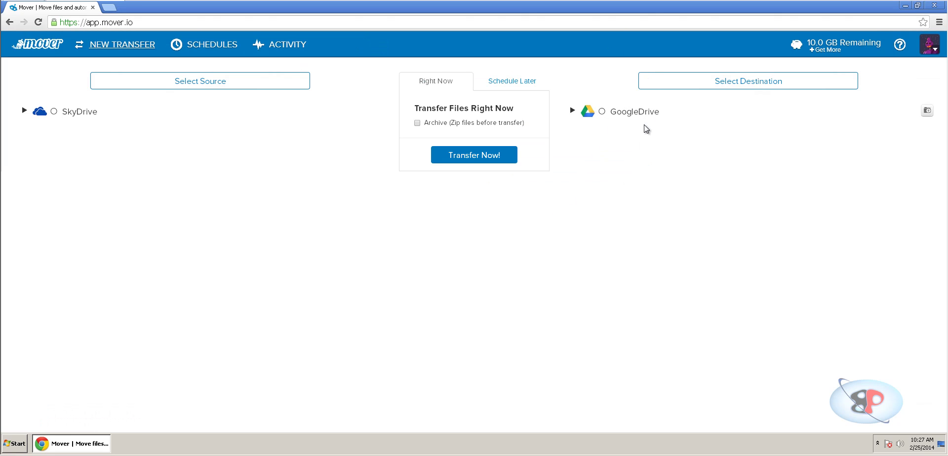
Select SkyDrive's Downloads folder as the transfer source.
click(23, 113)
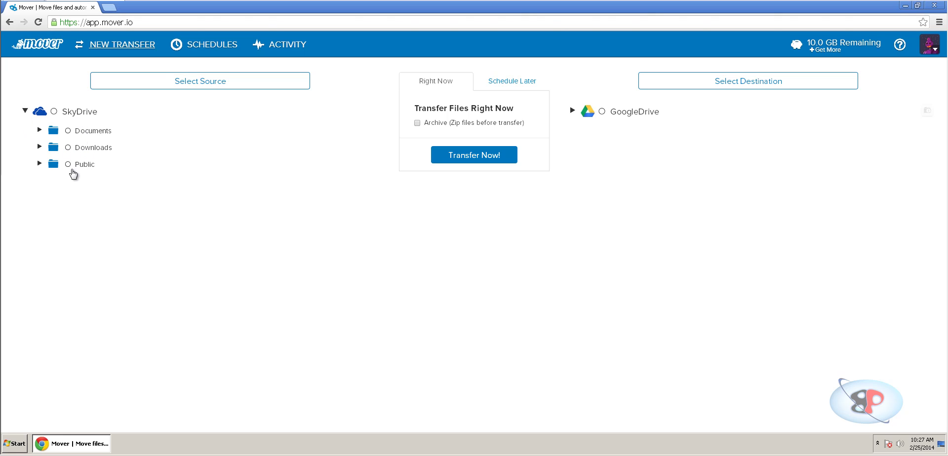
click(42, 148)
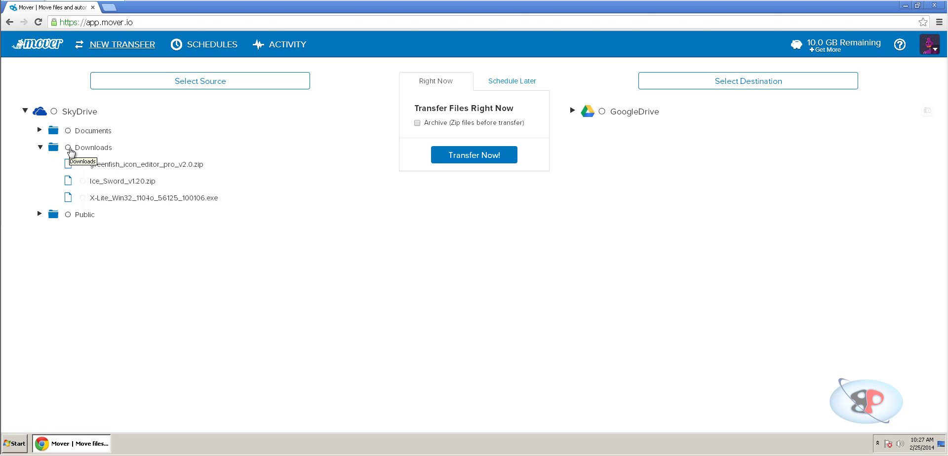
click(69, 148)
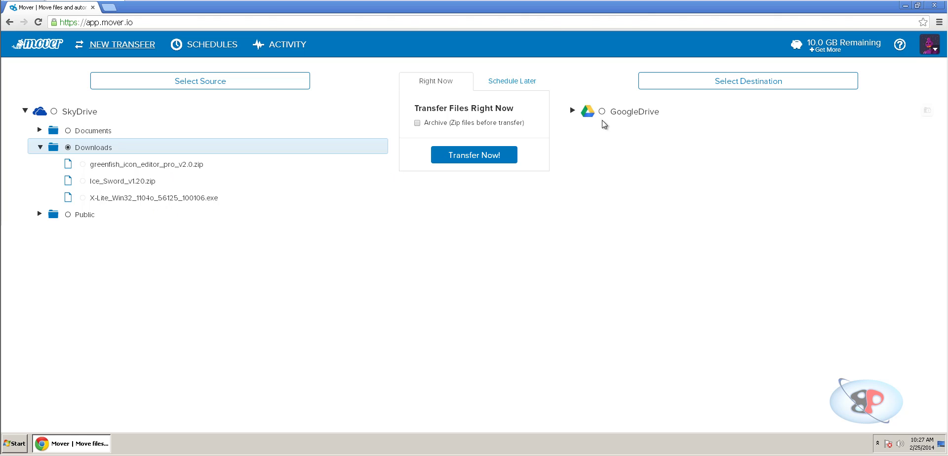
Create a new folder named Downloads in GoogleDrive.
click(573, 110)
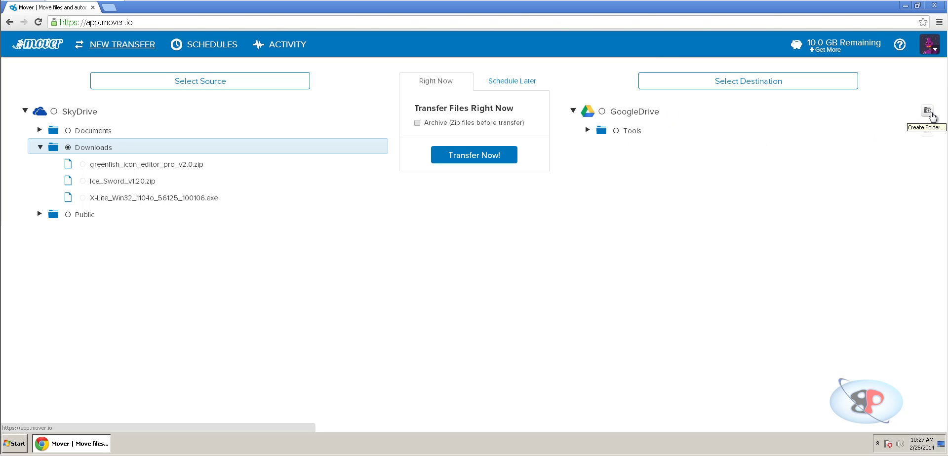
click(931, 114)
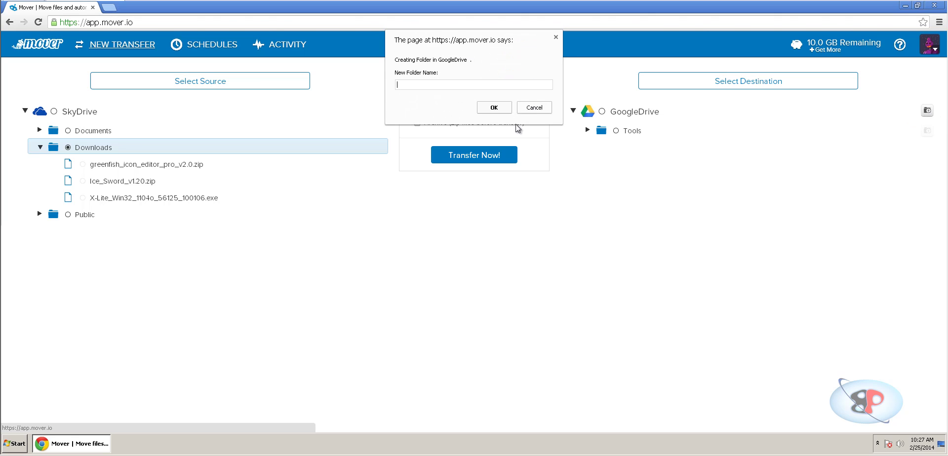
text(Downloads)
click(496, 106)
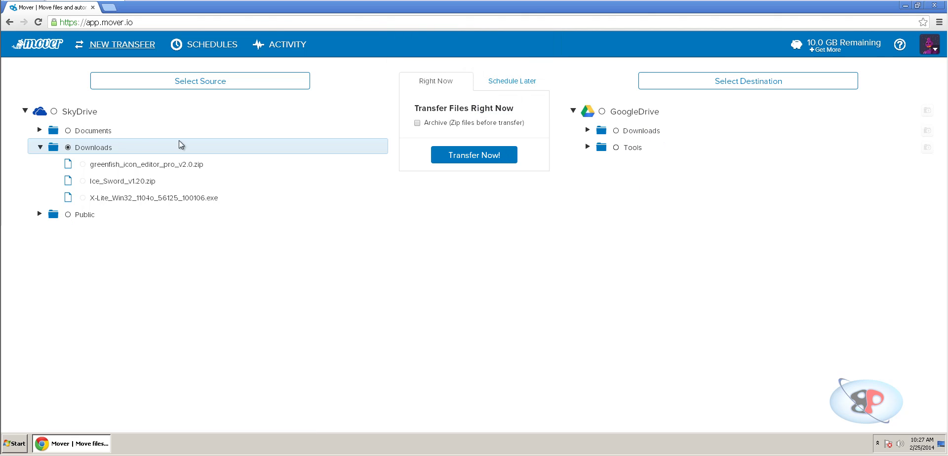
Set GoogleDrive /Downloads as destination and run the transfer immediately.
click(616, 131)
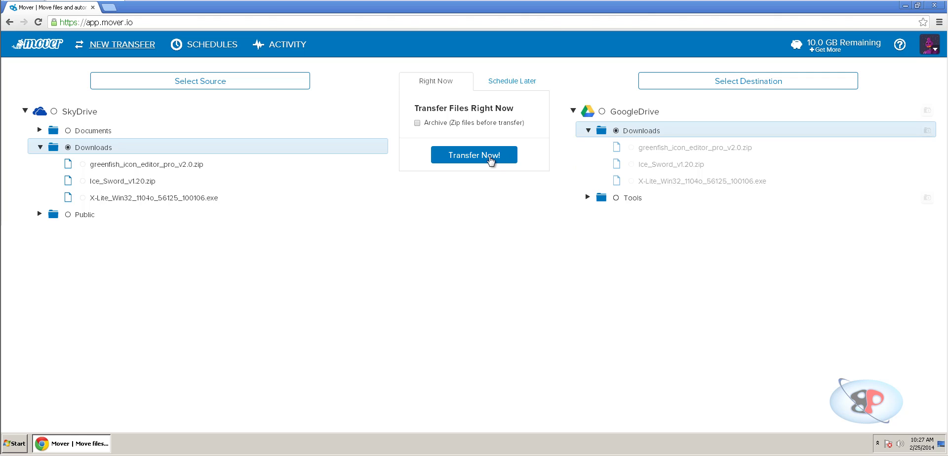
mouse_move(423, 129)
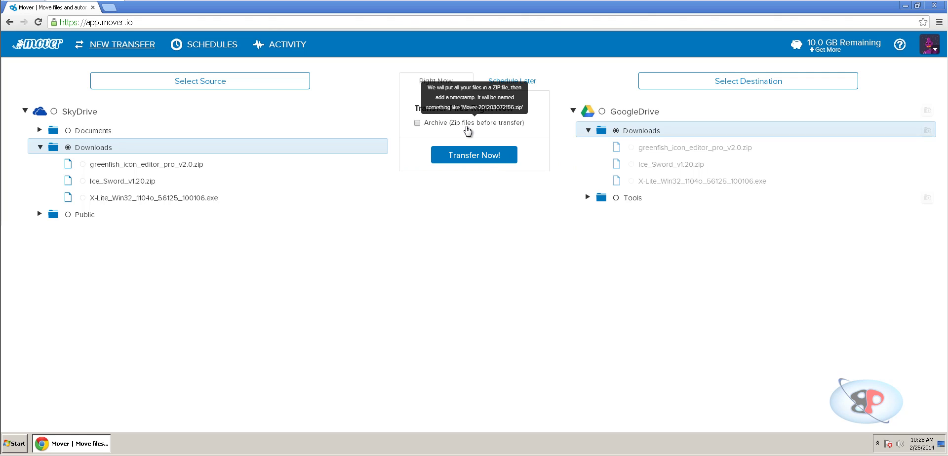
click(474, 159)
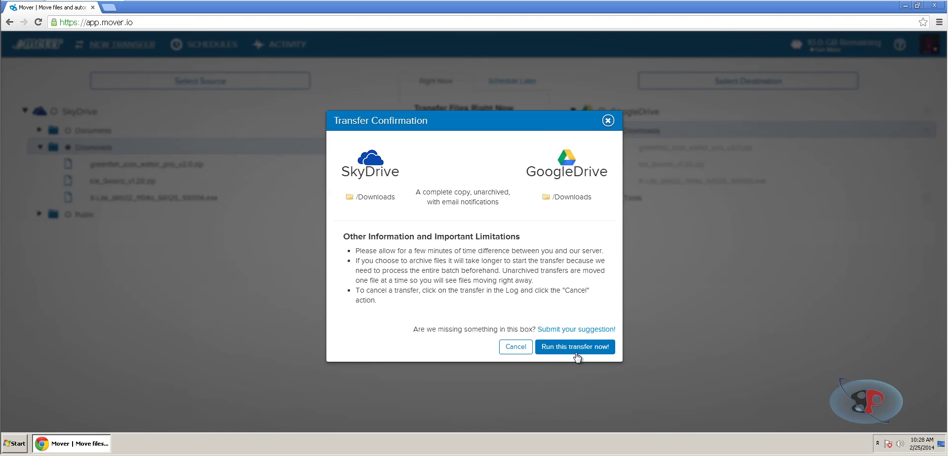
click(574, 347)
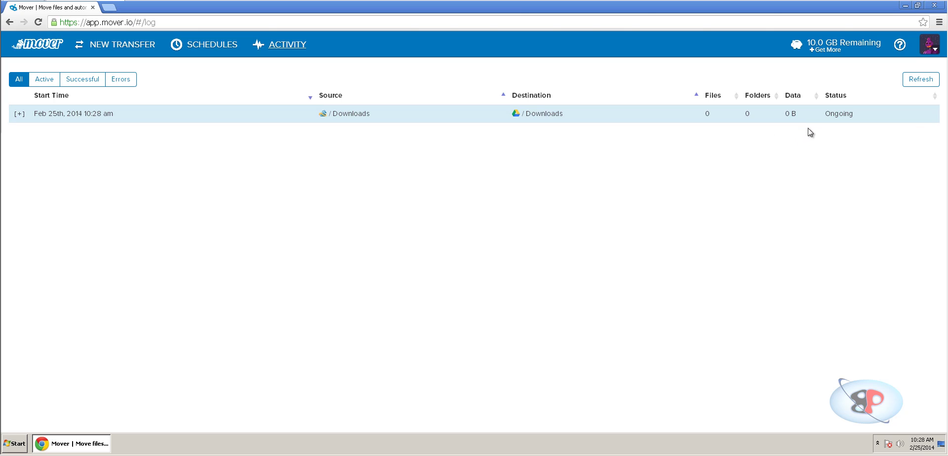
Check the transfer details and refresh until it shows Success! with 3 files, 12 MB.
click(20, 115)
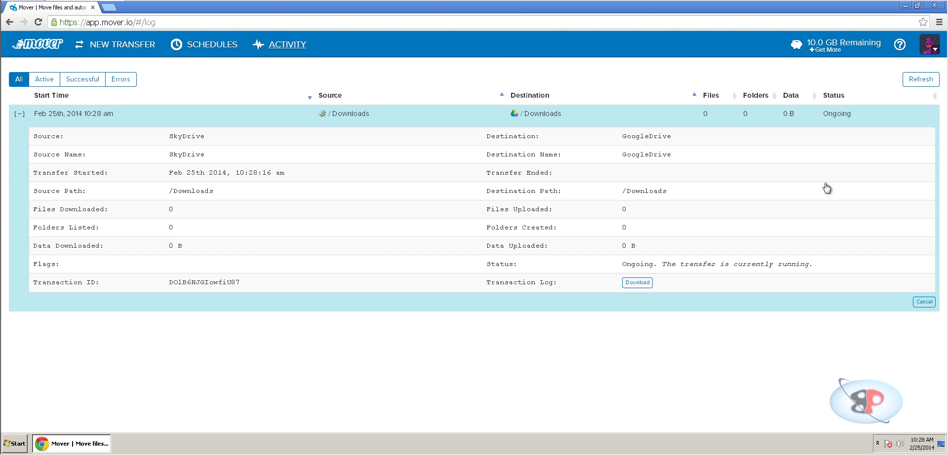
click(20, 114)
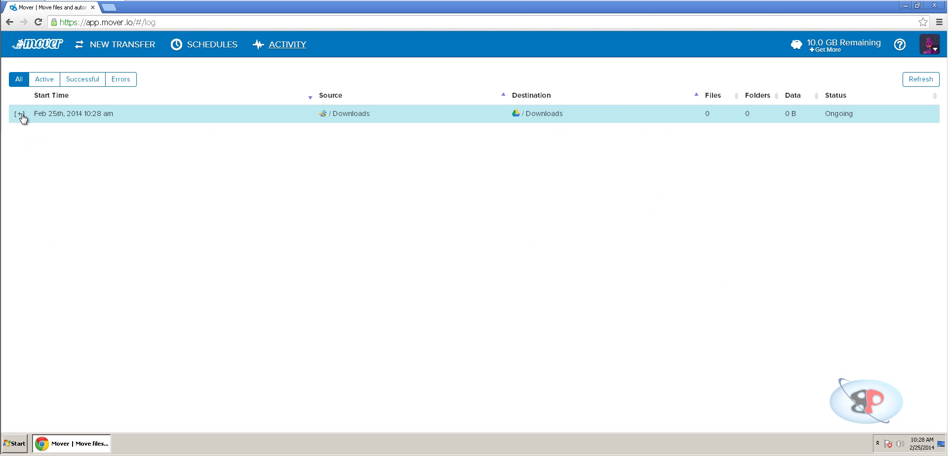
click(923, 85)
click(928, 80)
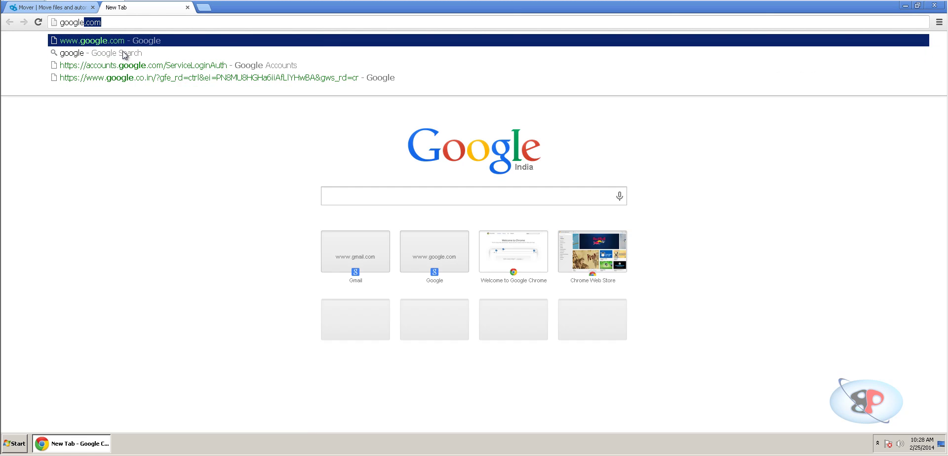
Search 'google drive', open Google Drive, and open its Downloads folder.
text(e)
key(Return)
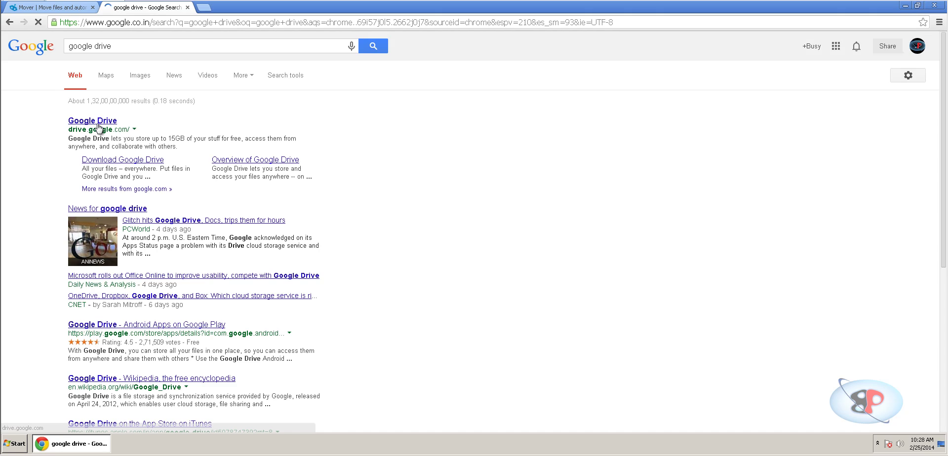
click(98, 124)
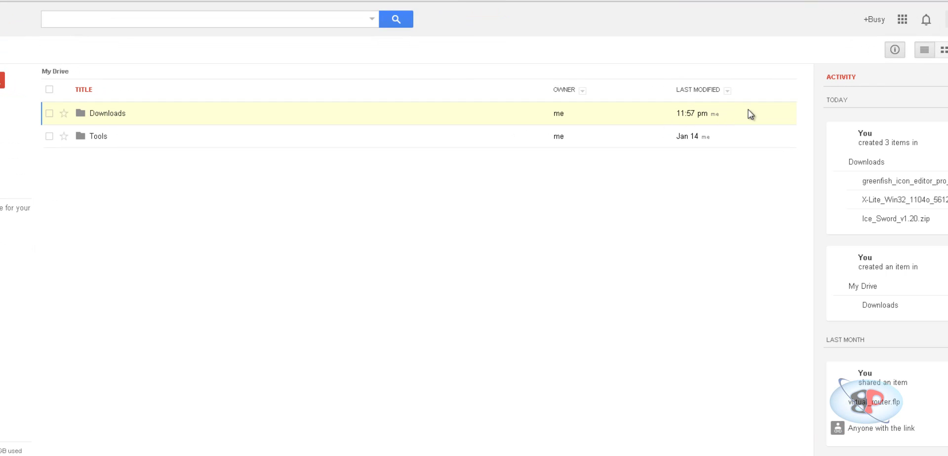
click(120, 115)
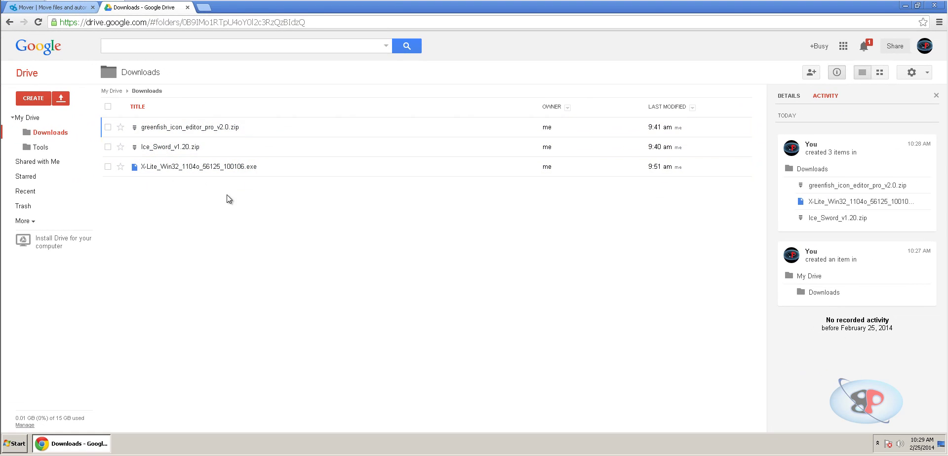
Refresh the Mover activity log and compare it with the Drive Downloads tab.
click(62, 10)
click(922, 80)
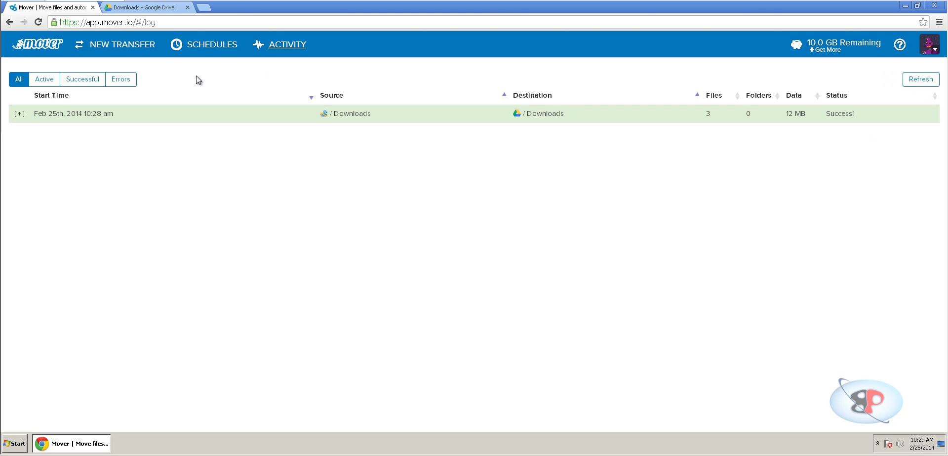
click(148, 7)
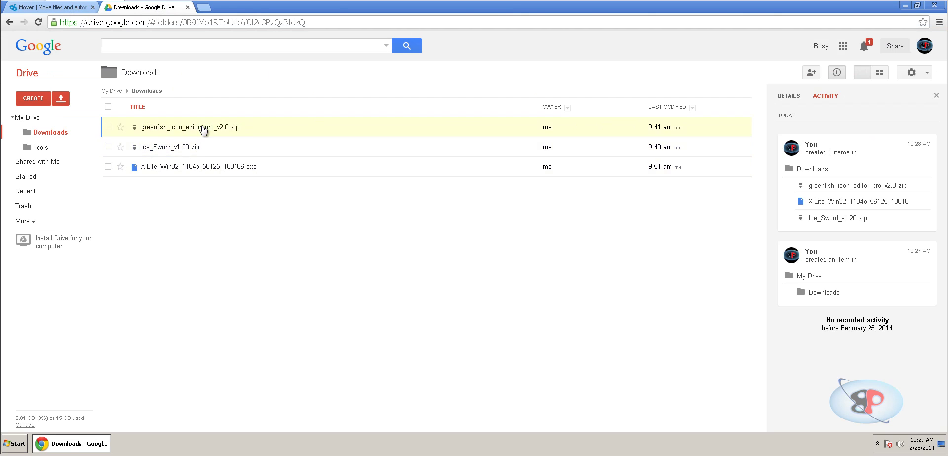
click(46, 10)
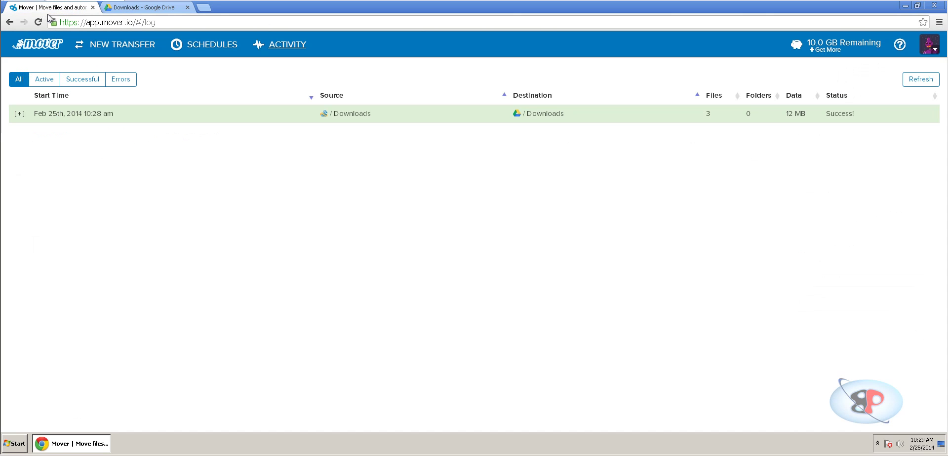